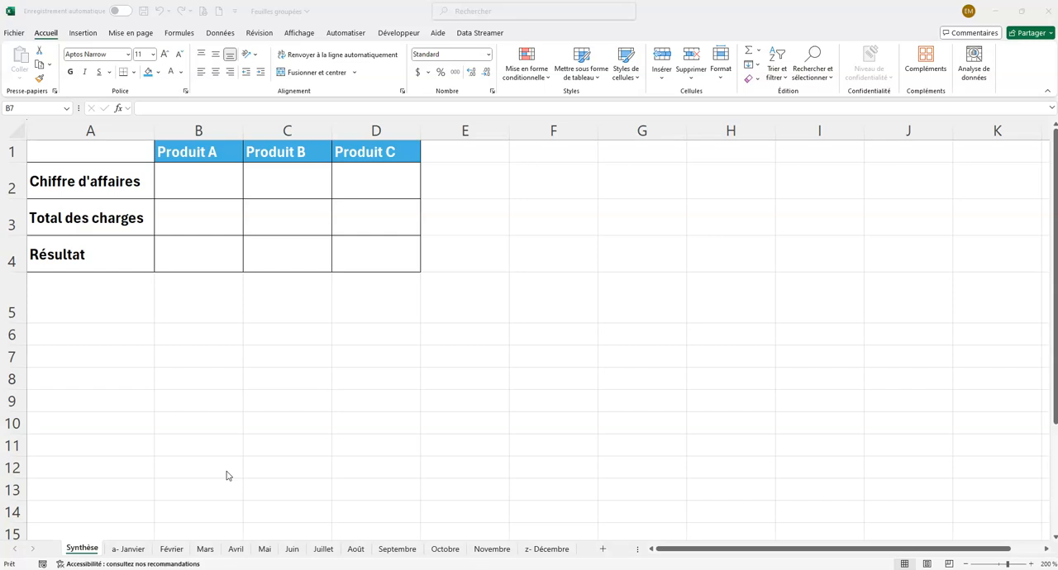
Step: Browse the monthly sheets from a- Janvier onward to examine their product tables, and return to the Synthèse sheet
left_click(134, 548)
left_click(171, 549)
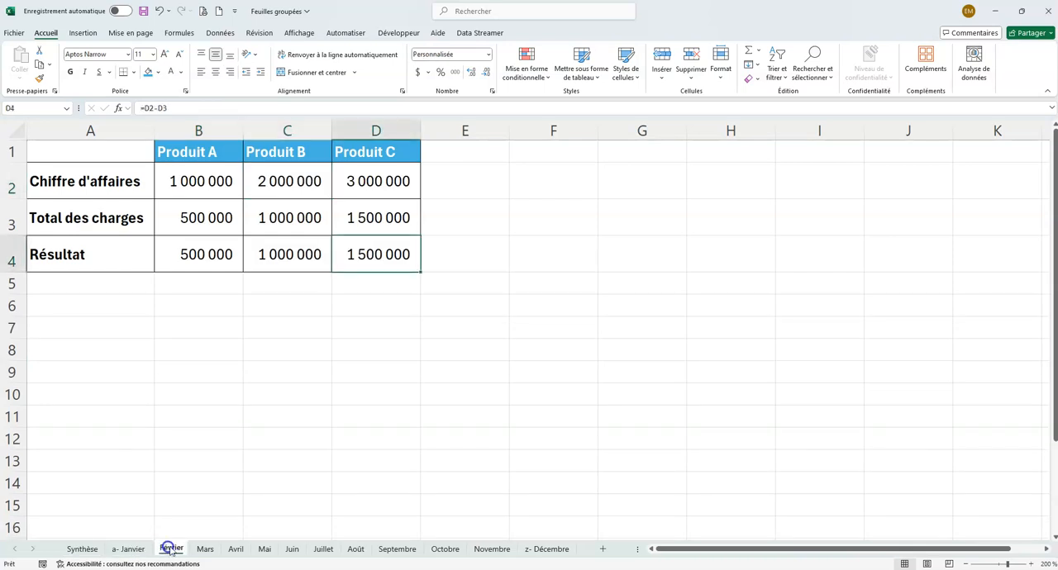
left_click(205, 549)
left_click(395, 549)
left_click(548, 548)
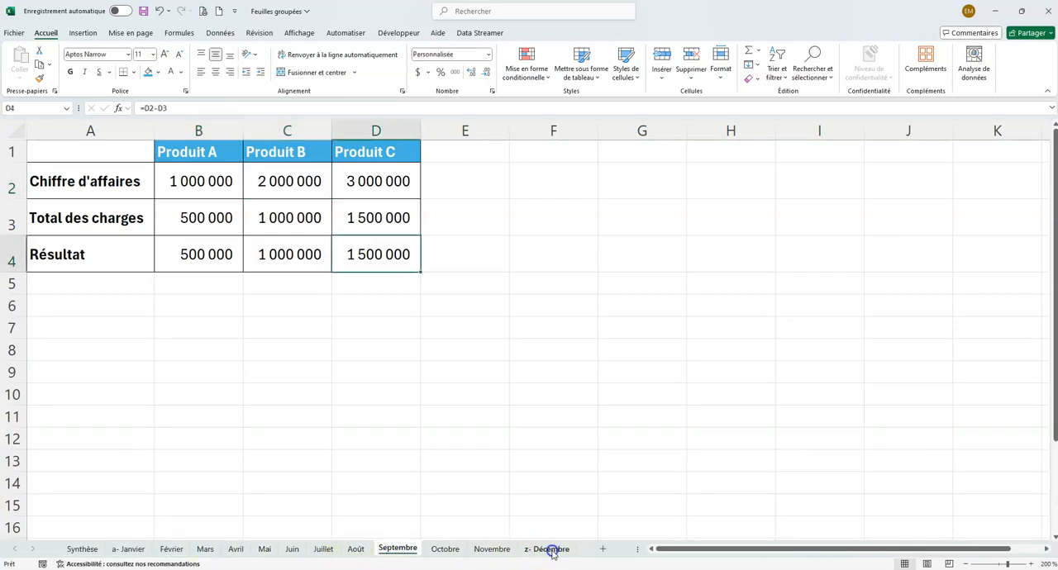
left_click(84, 549)
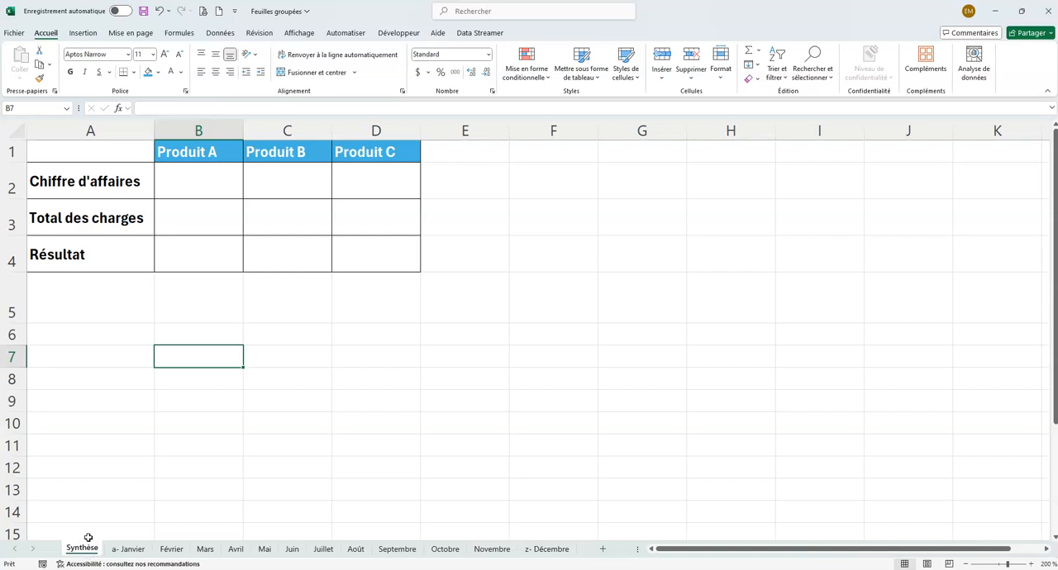
left_click(213, 186)
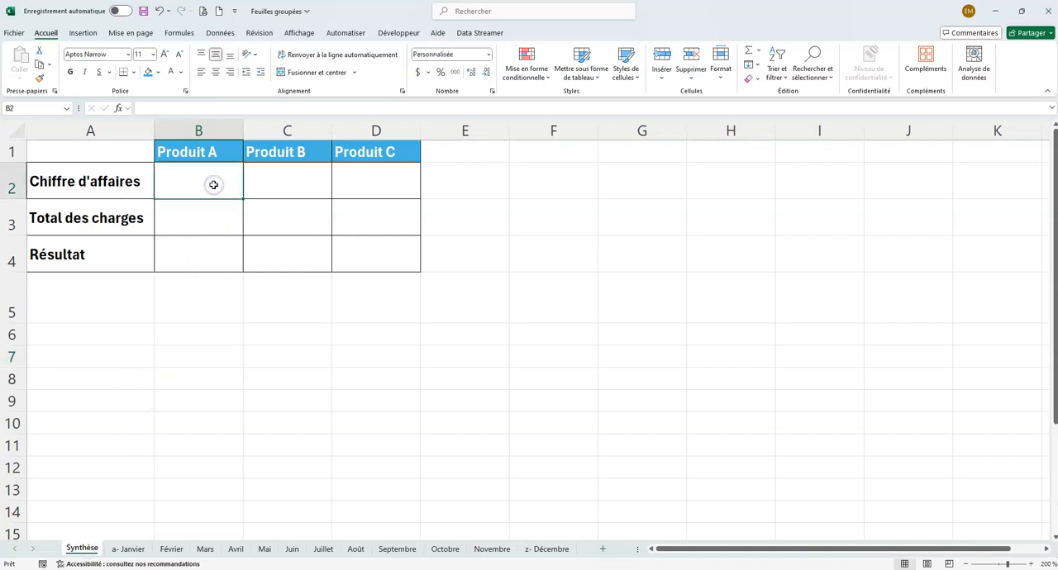
type("=")
left_click(128, 549)
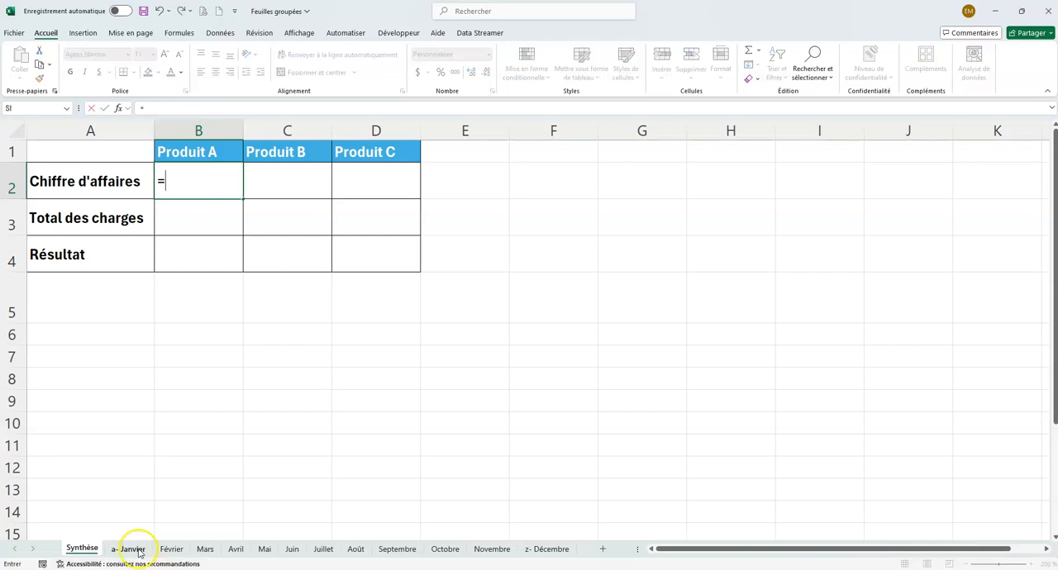
left_click(196, 183)
type("+")
left_click(171, 549)
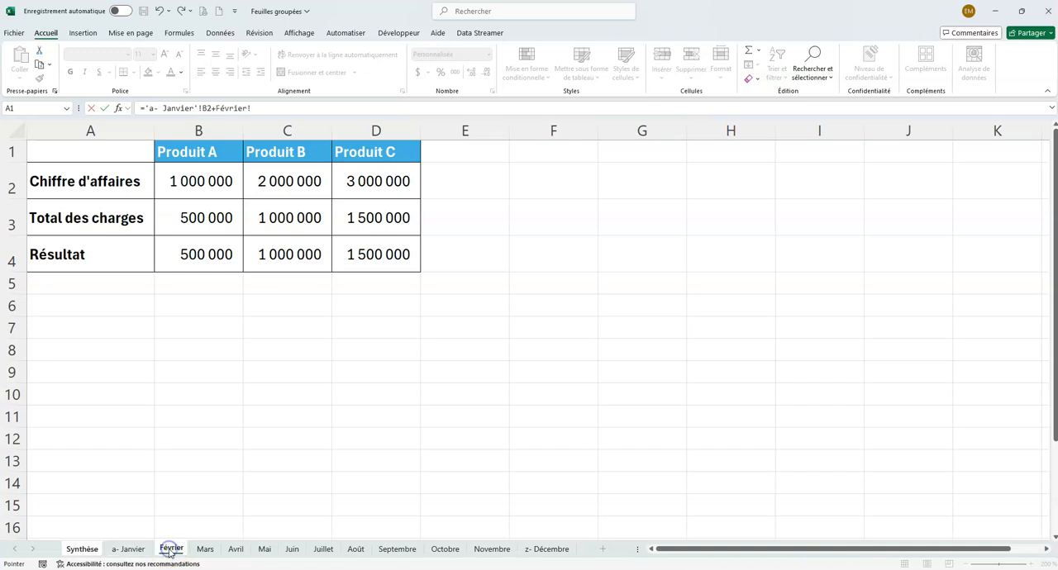
left_click(204, 184)
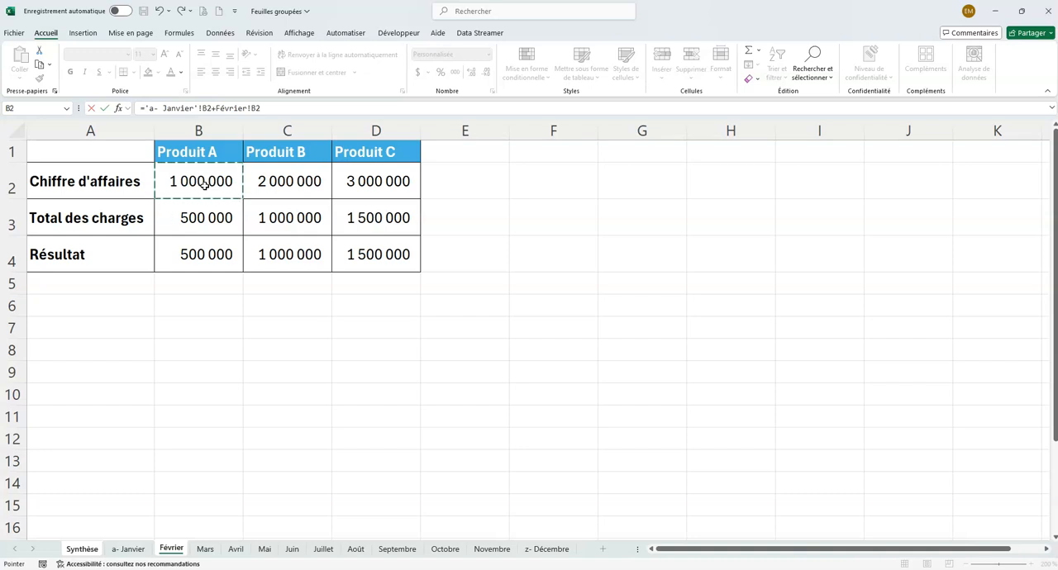
left_click(204, 184)
left_click(274, 108)
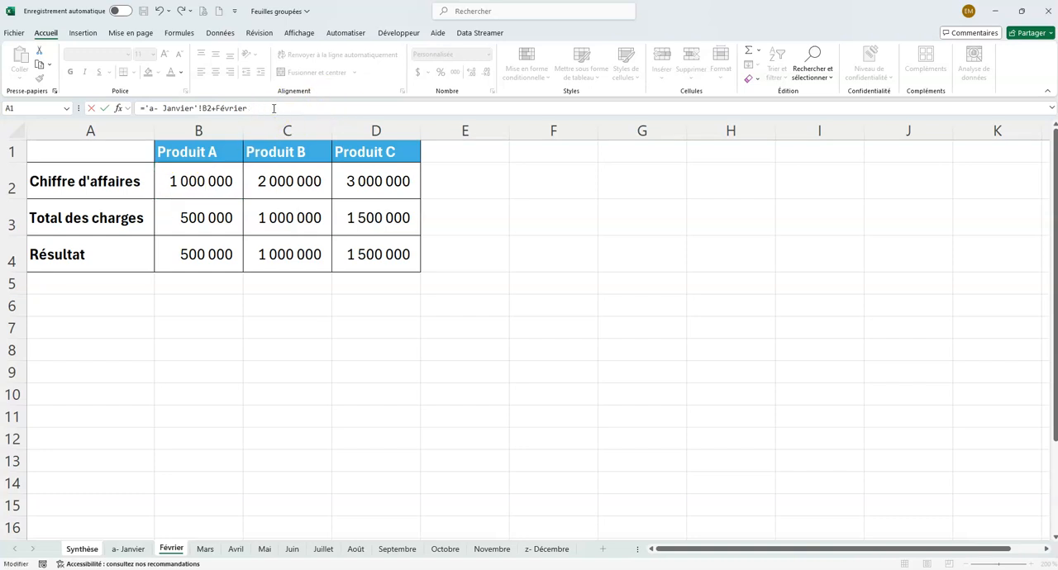
key("BackSpace")
key("BackSpace")
key("BackSpace")
key("BackSpace")
key("BackSpace")
key("BackSpace")
key("BackSpace")
key("BackSpace")
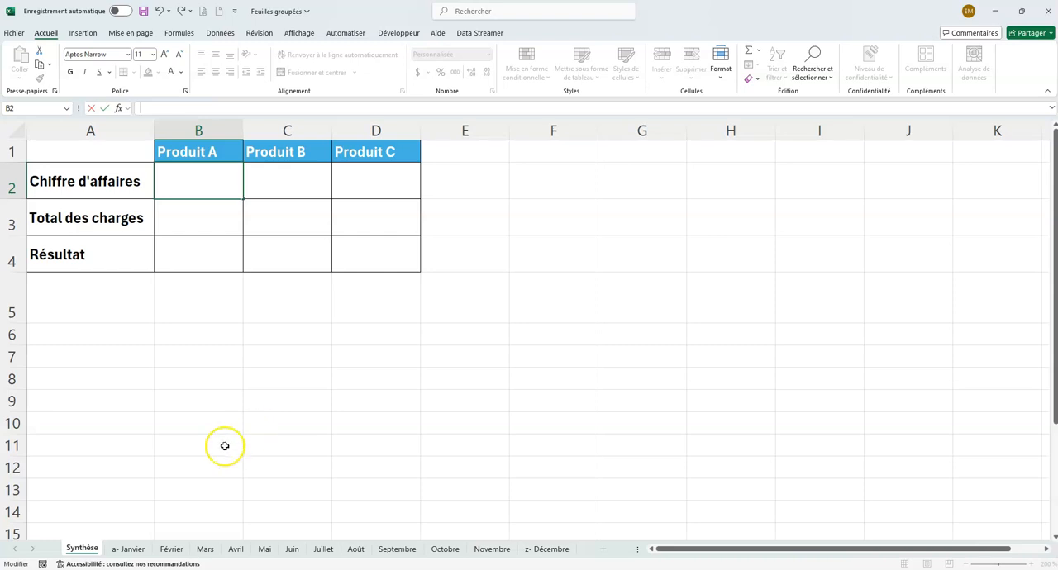
Step: Compare the table layout of the a- Janvier and Février sheets, and return to the Synthèse sheet
left_click(128, 550)
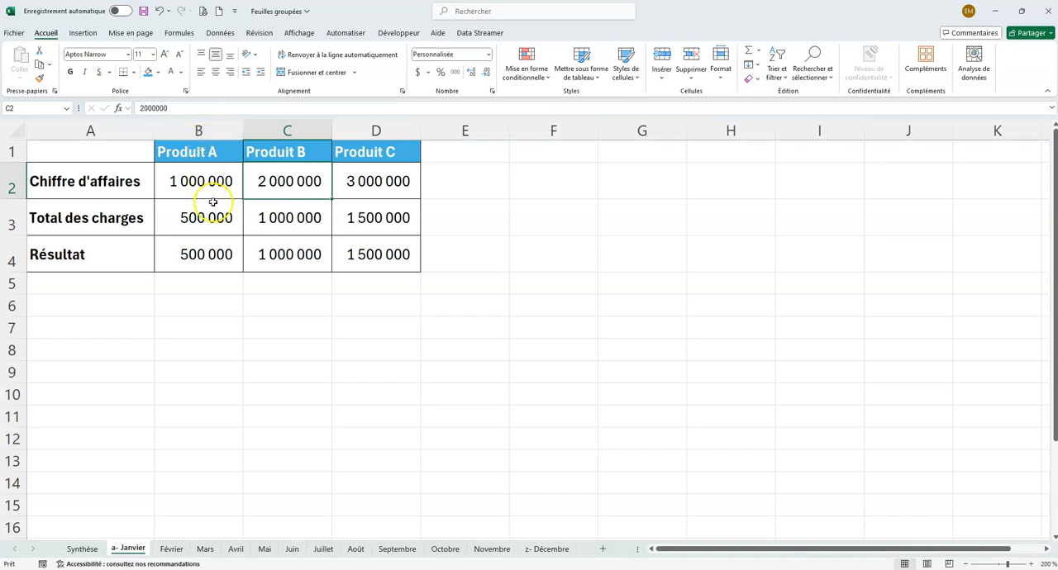
left_click(171, 549)
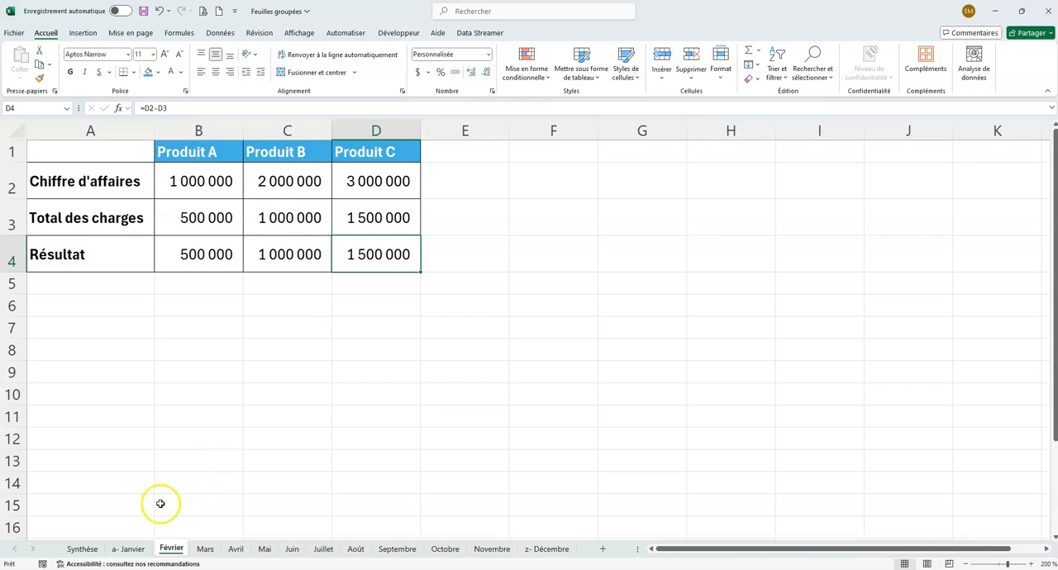
left_click(124, 551)
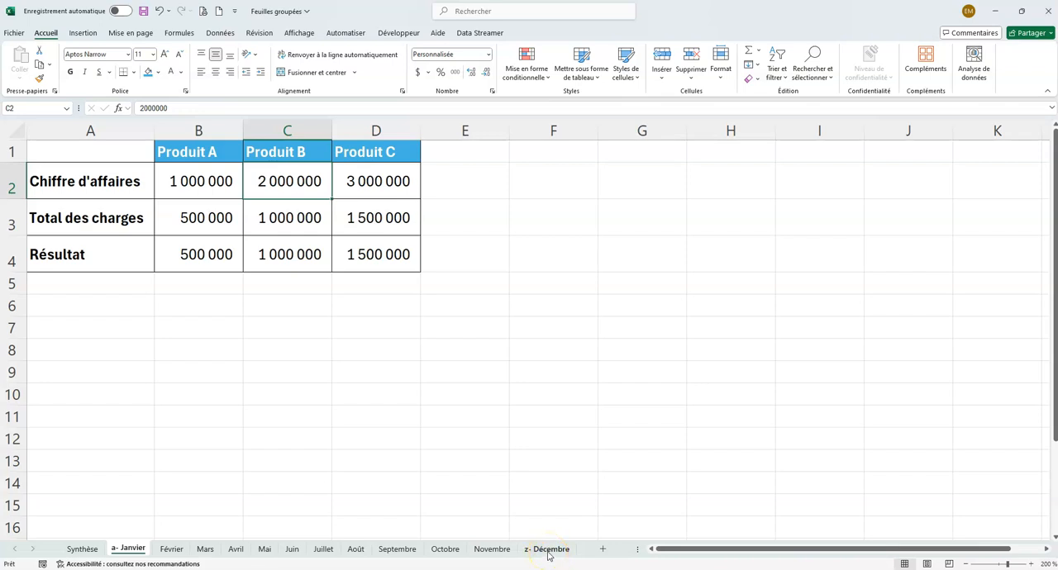
left_click(83, 550)
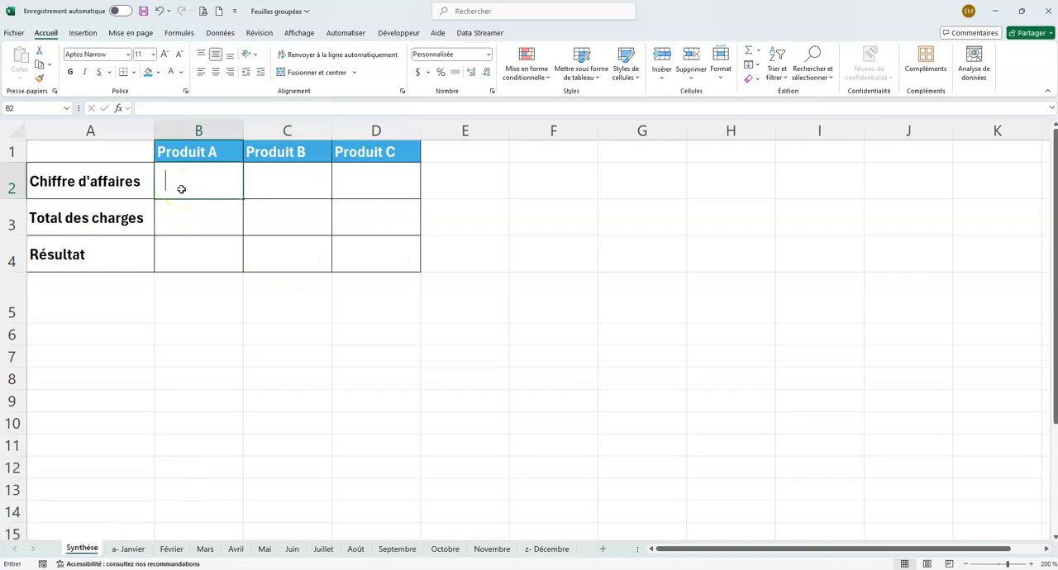
Step: Enter =SOMME('a- Janvier:z- Décembre'!B2) in Synthèse cell B2 to sum Produit A's Chiffre d'affaires across all monthly sheets
type("=somme(")
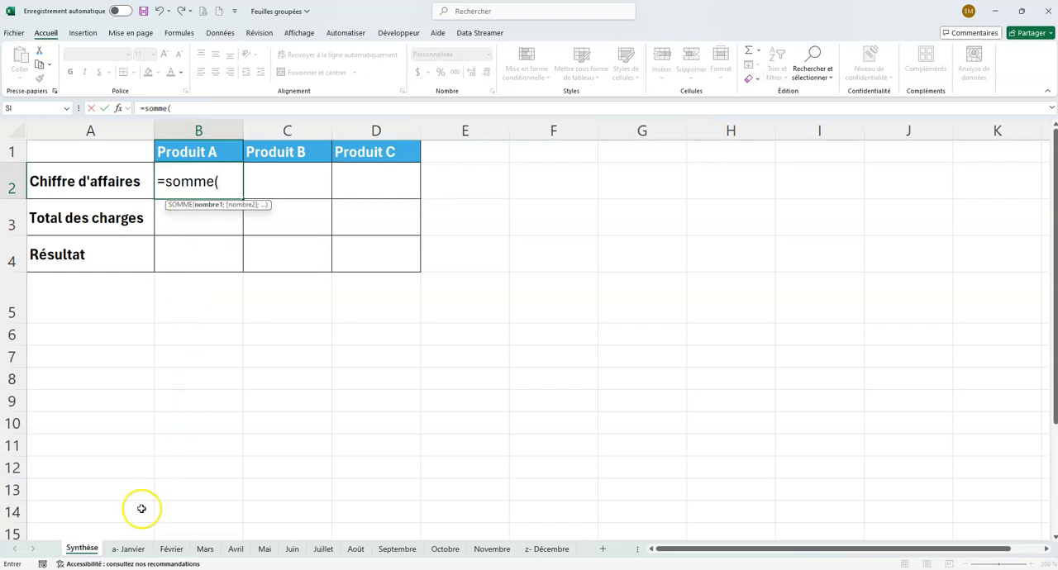
left_click(128, 548)
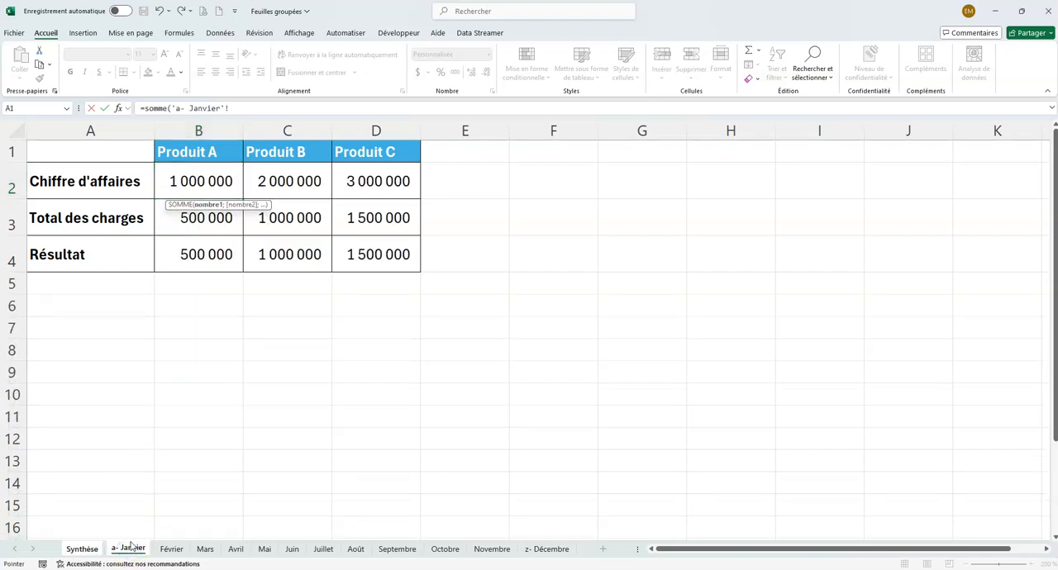
left_click(133, 552)
left_click(544, 552, "shift")
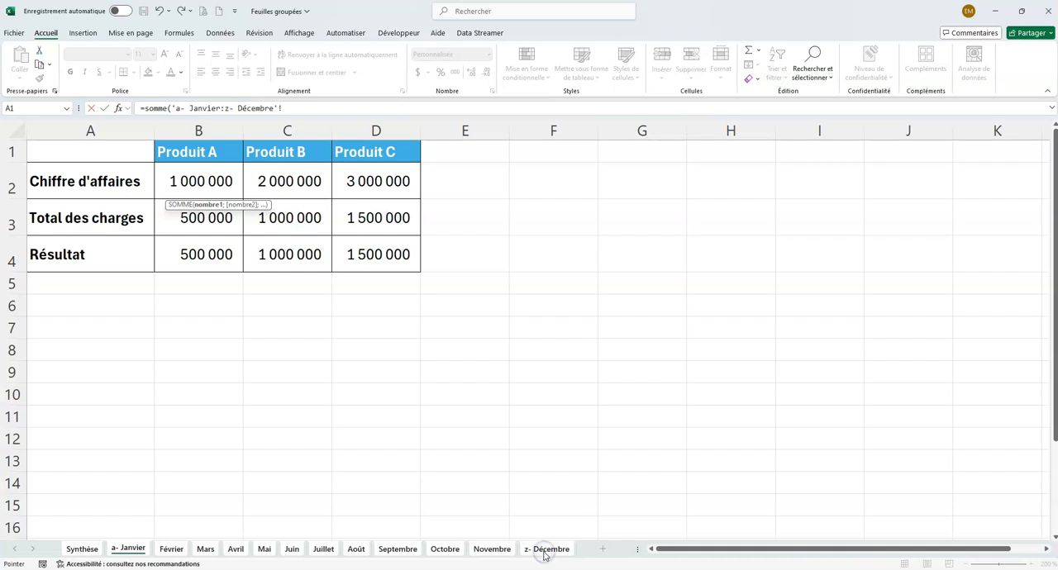
left_click(211, 181)
left_click(210, 181)
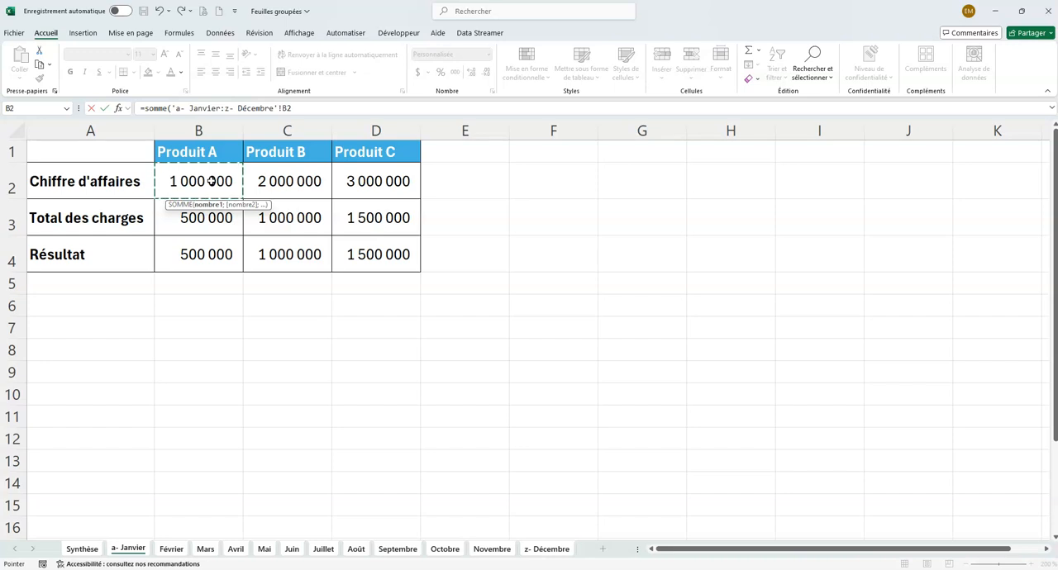
left_click(300, 104)
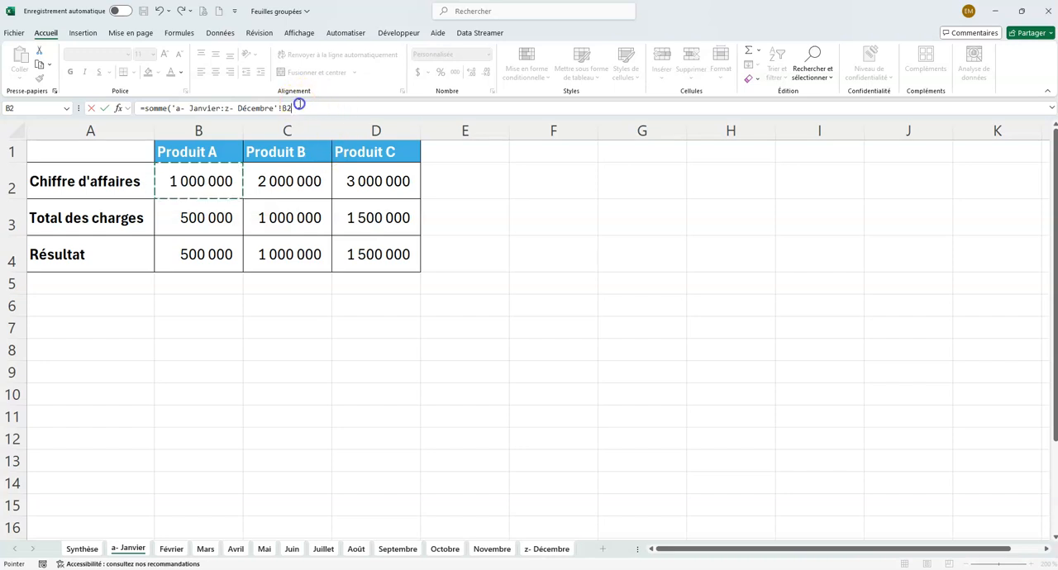
type(")")
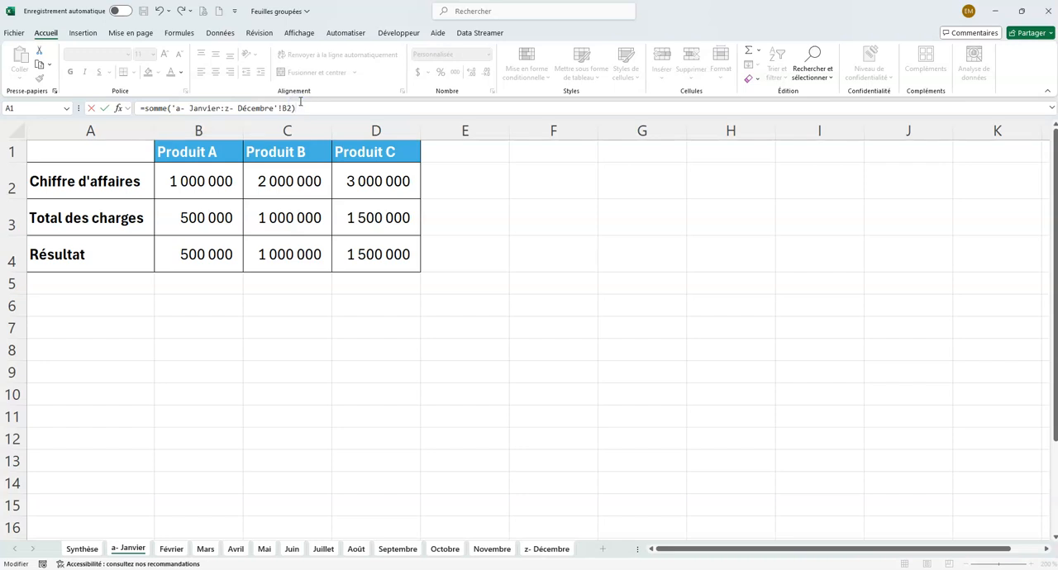
key("Return")
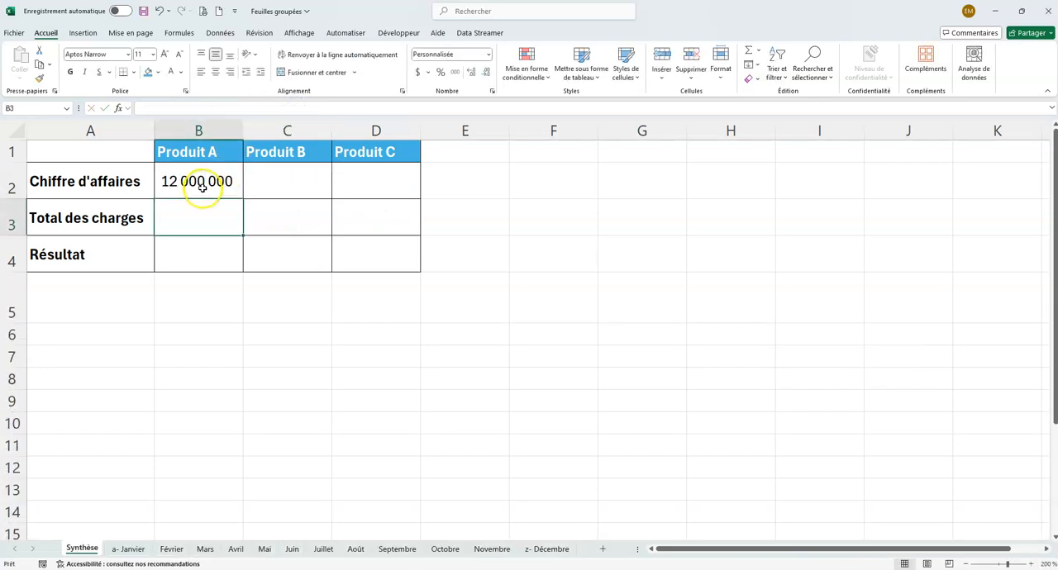
Step: Copy the Chiffre d'affaires formula from Synthèse cell B2 across to C2:D2 for Produit B and Produit C
left_click(128, 549)
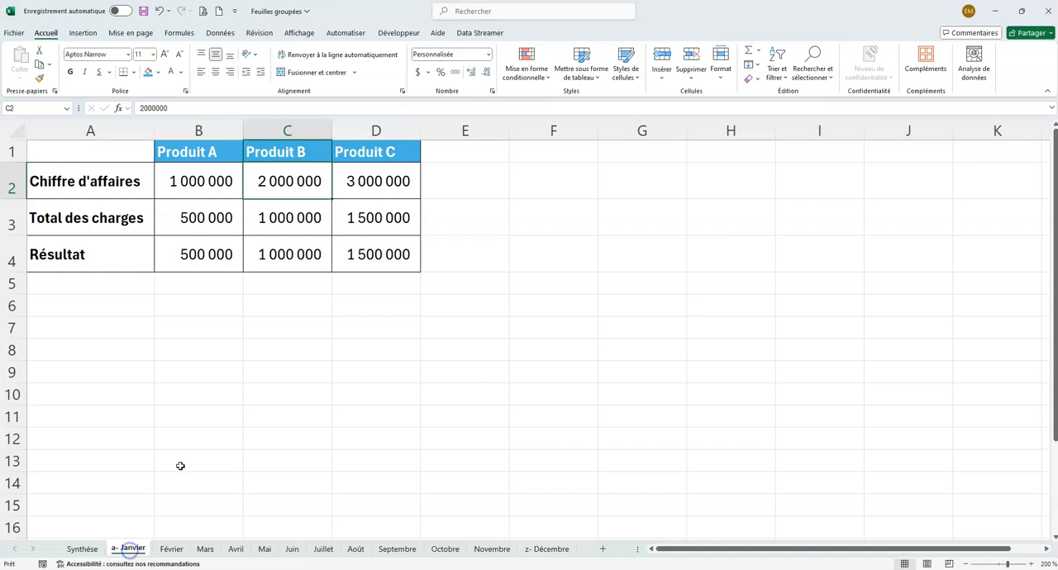
left_click(172, 549)
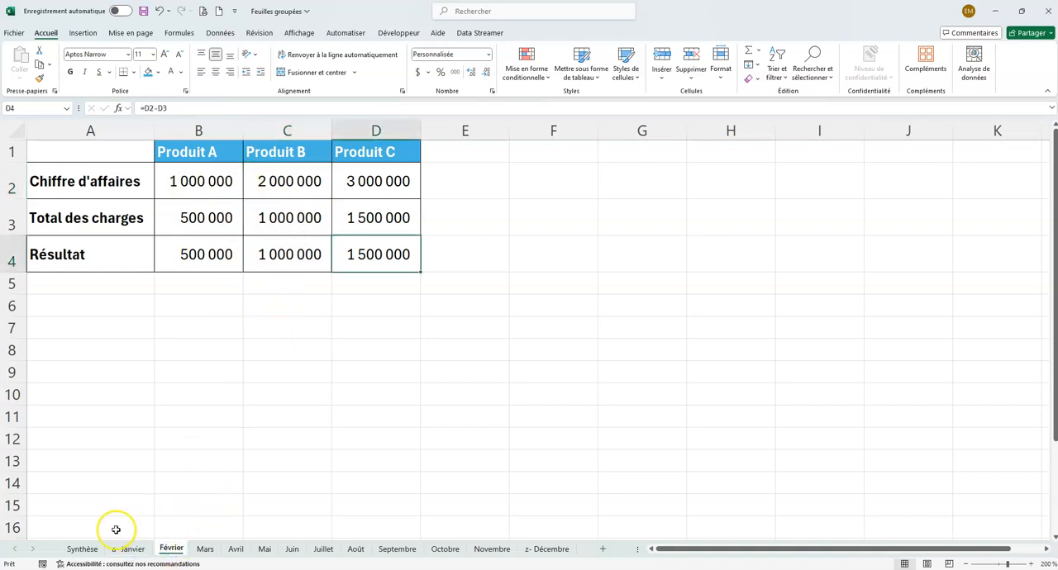
left_click(86, 548)
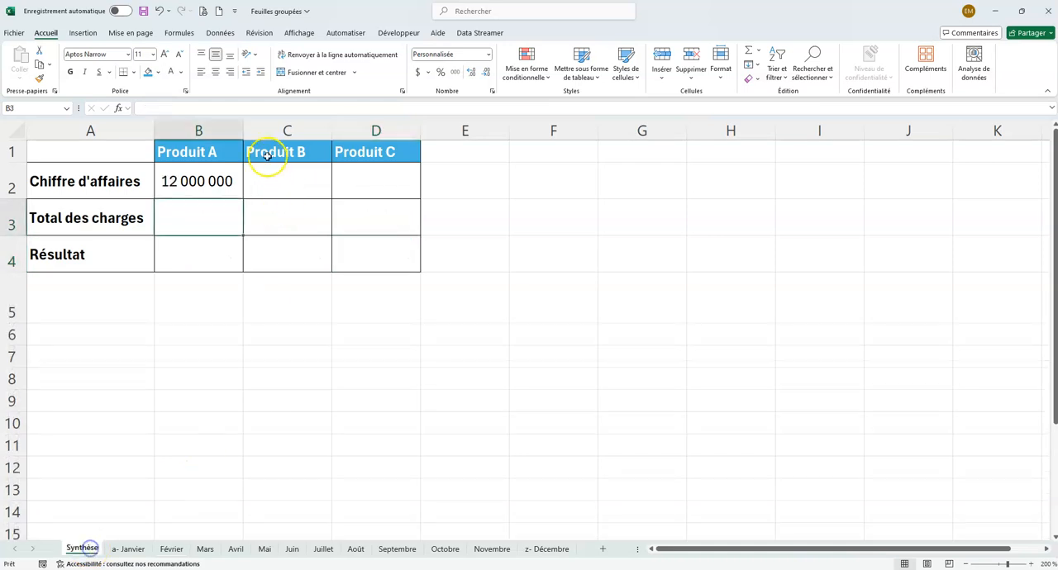
left_click(212, 182)
left_click(291, 180)
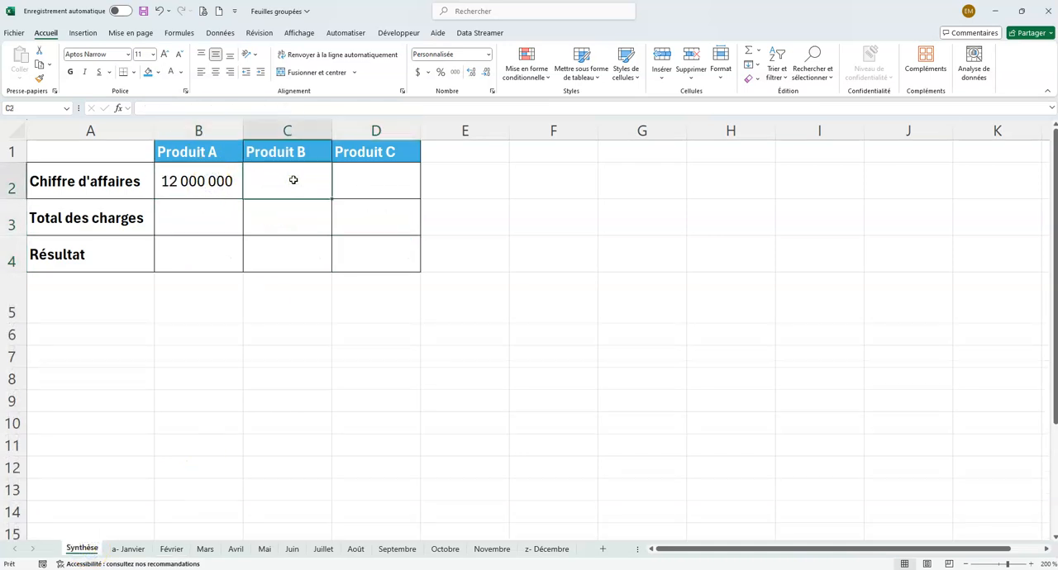
left_click(230, 184)
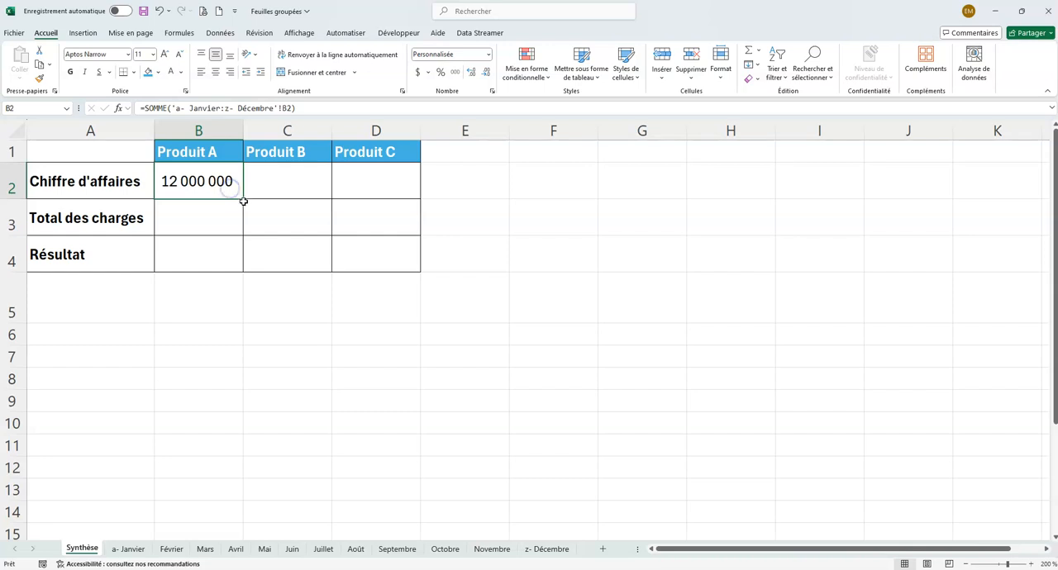
left_click_drag(245, 199, 376, 199)
left_click(296, 185)
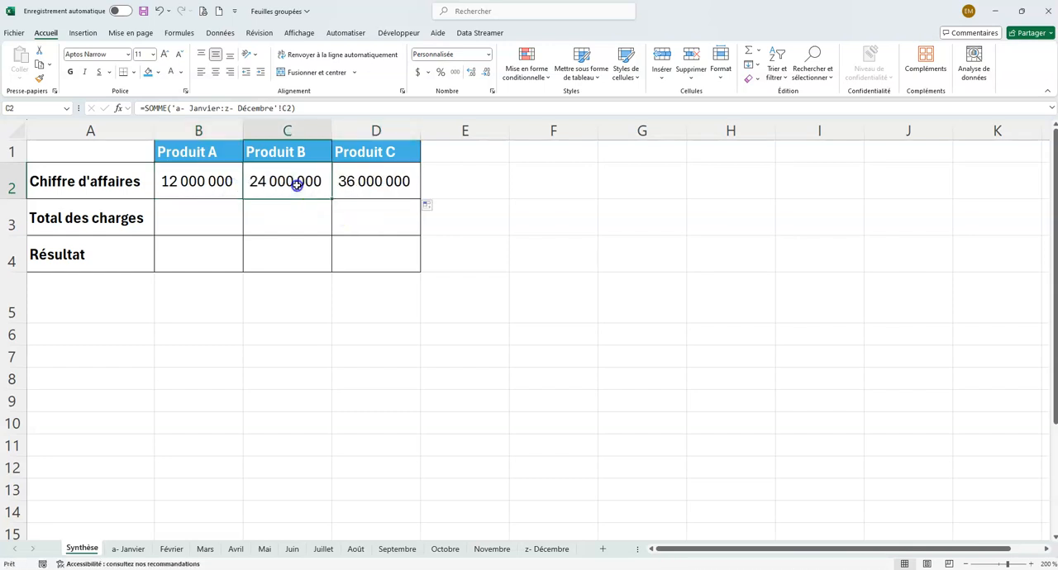
left_click(135, 551)
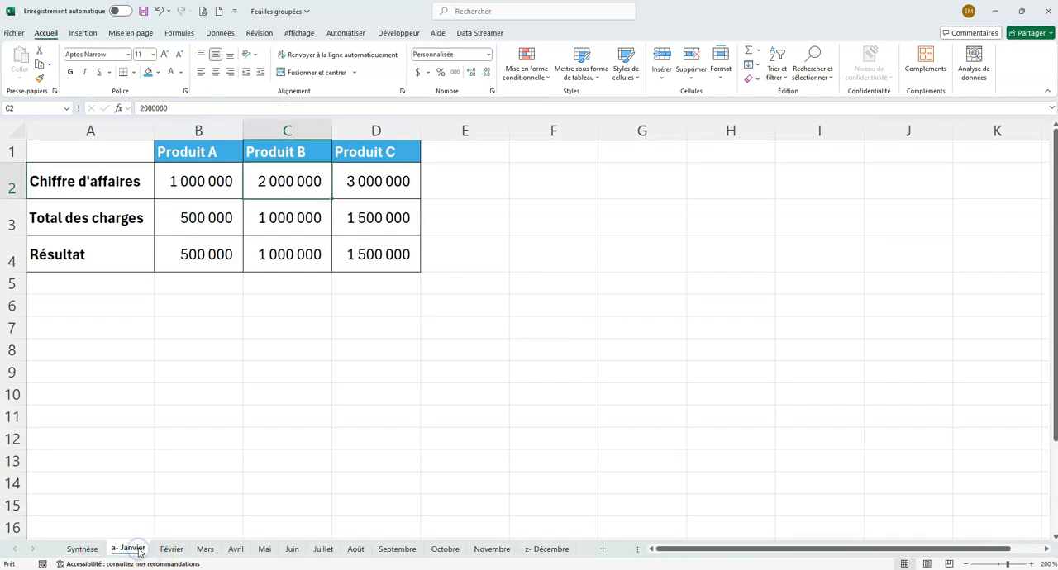
left_click(84, 549)
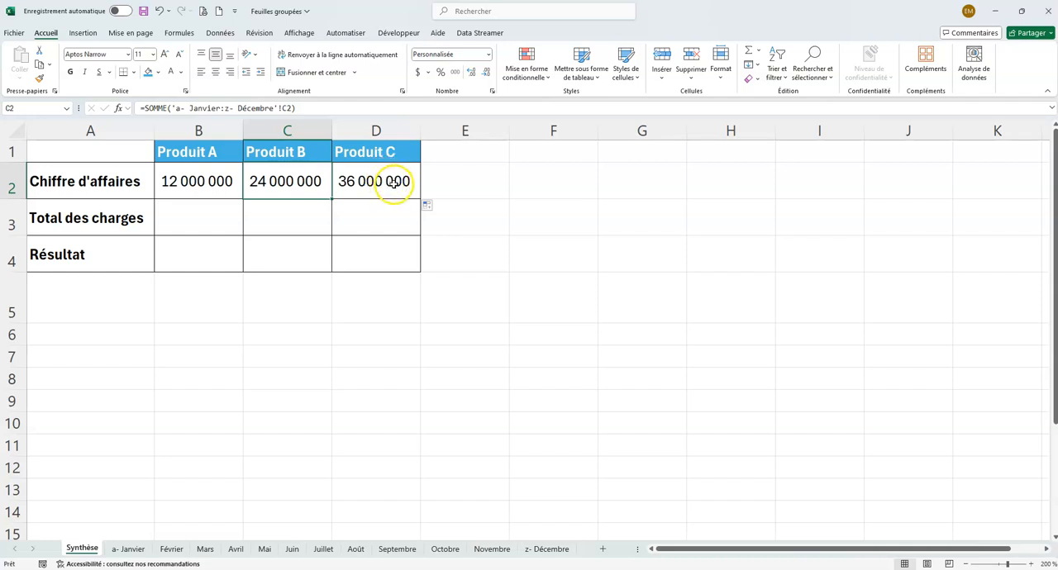
Step: Copy the Chiffre d'affaires formula from B2 down to B3, the Total des charges of Produit A
left_click(201, 211)
left_click(222, 184)
left_click_drag(245, 200, 234, 224)
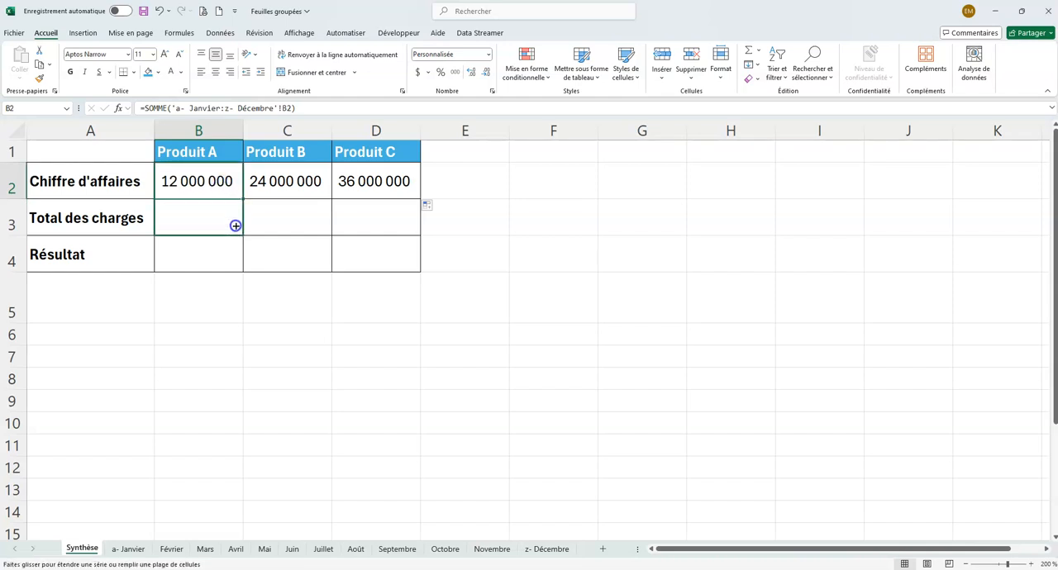
left_click(205, 220)
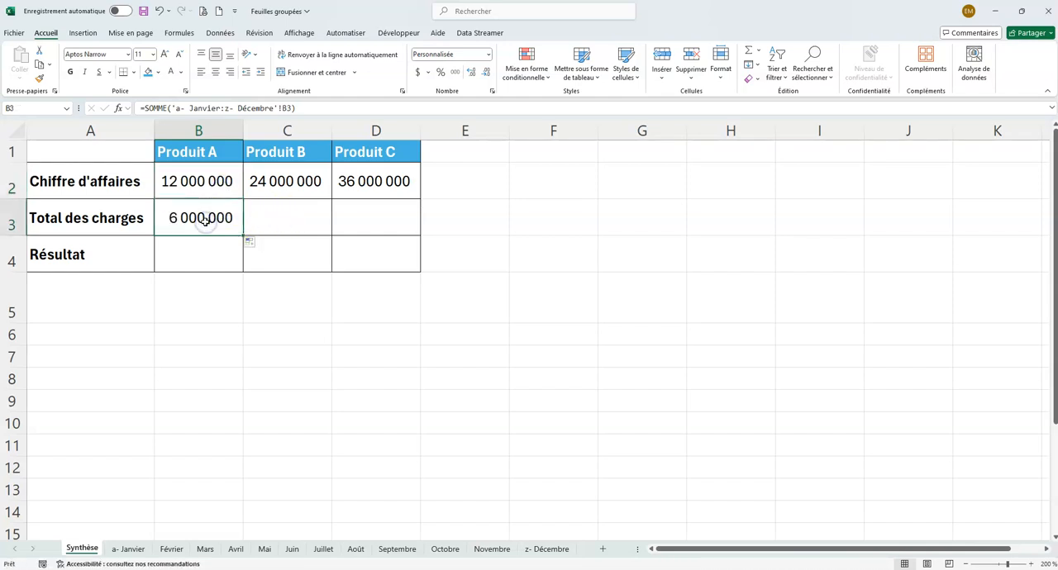
Step: Replace the formula in Synthèse cell B3 with =SOMME('a- Janvier:z- Décembre'!B3) to sum Produit A's Total des charges across all monthly sheets
double_click(205, 222)
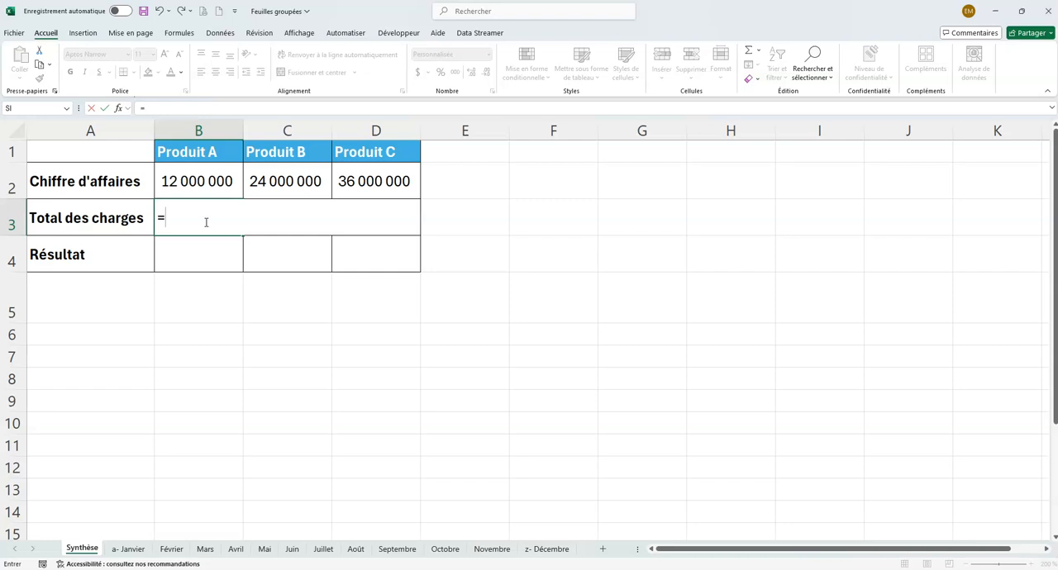
type("=somme")
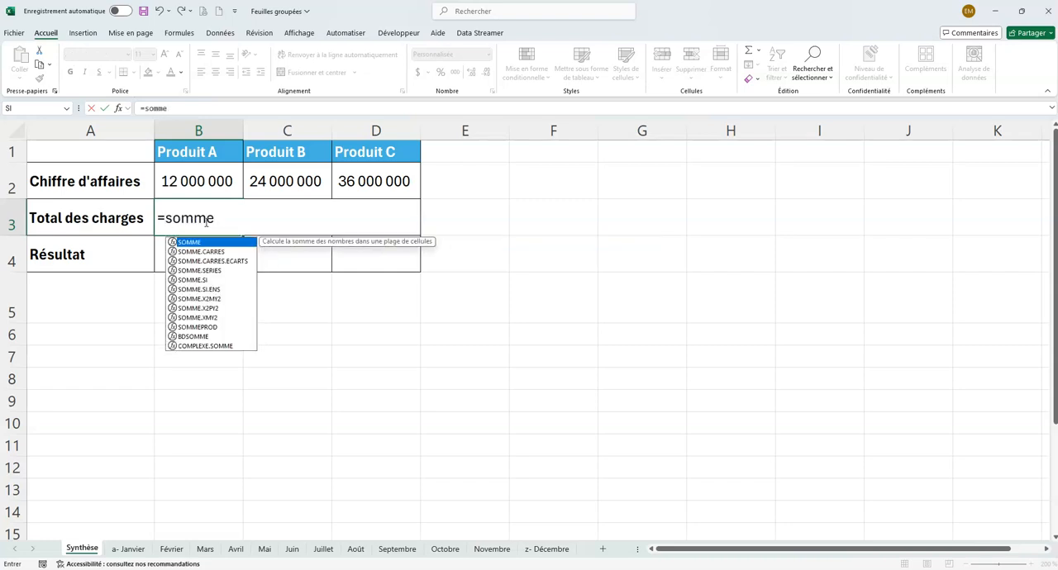
type("(")
left_click(129, 549)
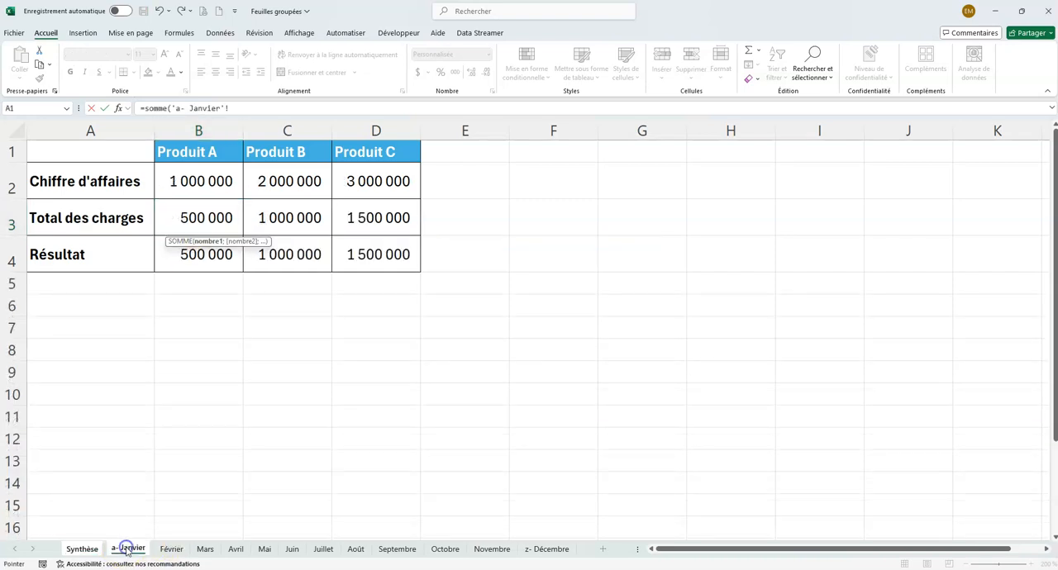
left_click(133, 550)
left_click(558, 549, "shift")
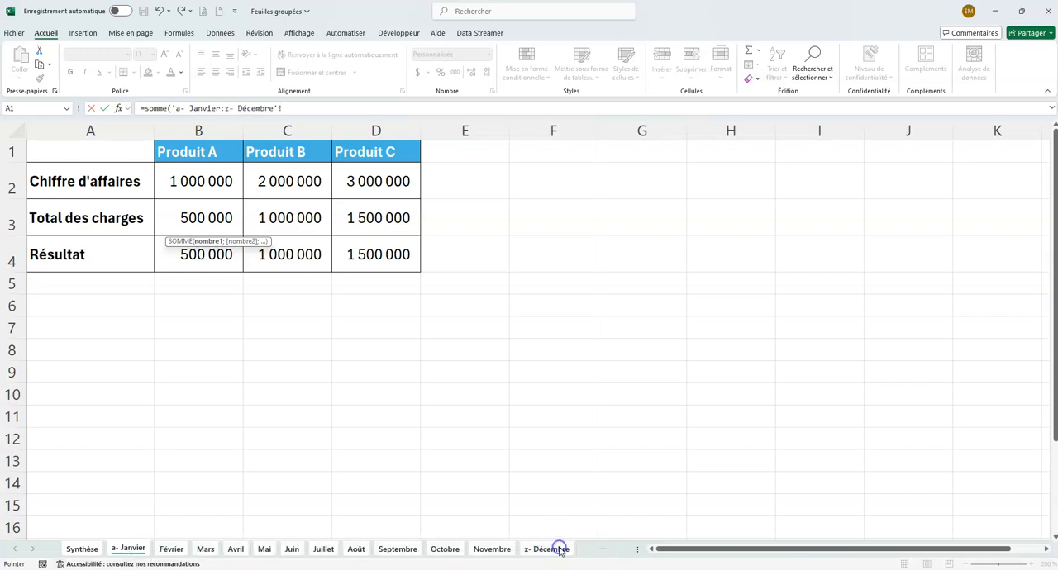
left_click(195, 217)
left_click(302, 110)
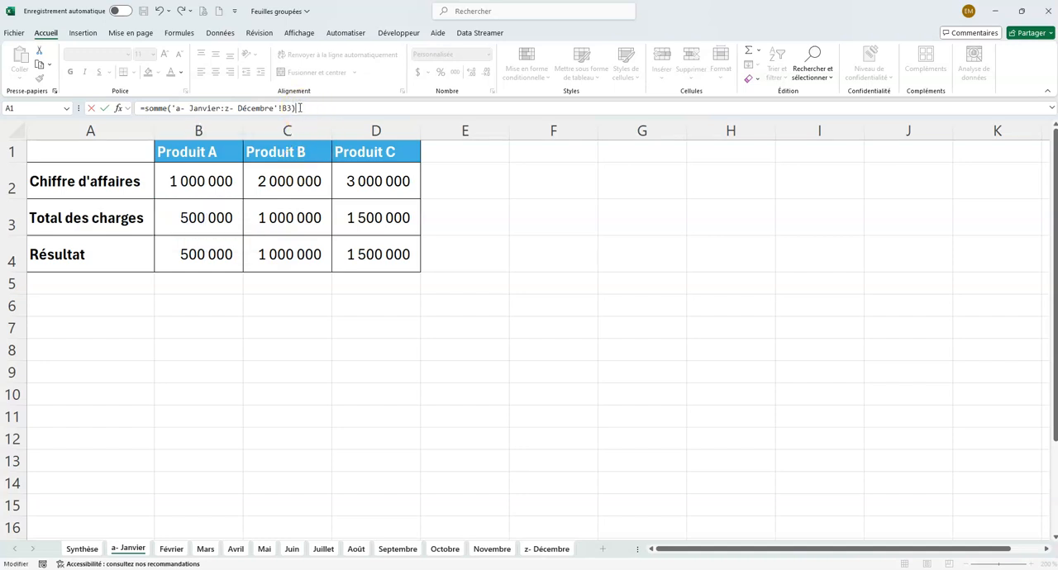
key("Return")
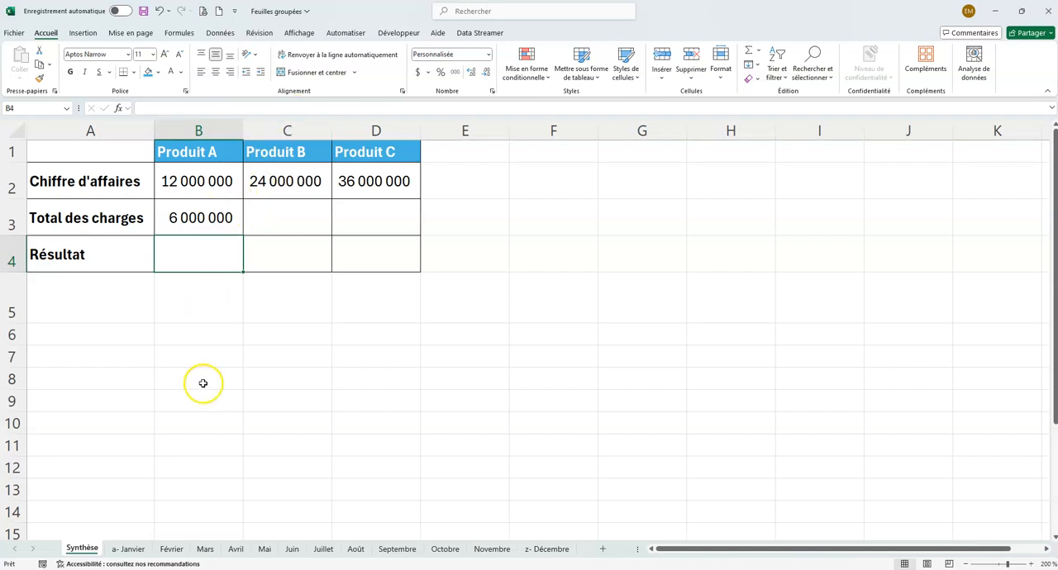
Step: Check Total des charges on the a- Janvier sheet, and copy the Synthèse formula from B3 across to C3:D3 for Produit B and Produit C
left_click(141, 551)
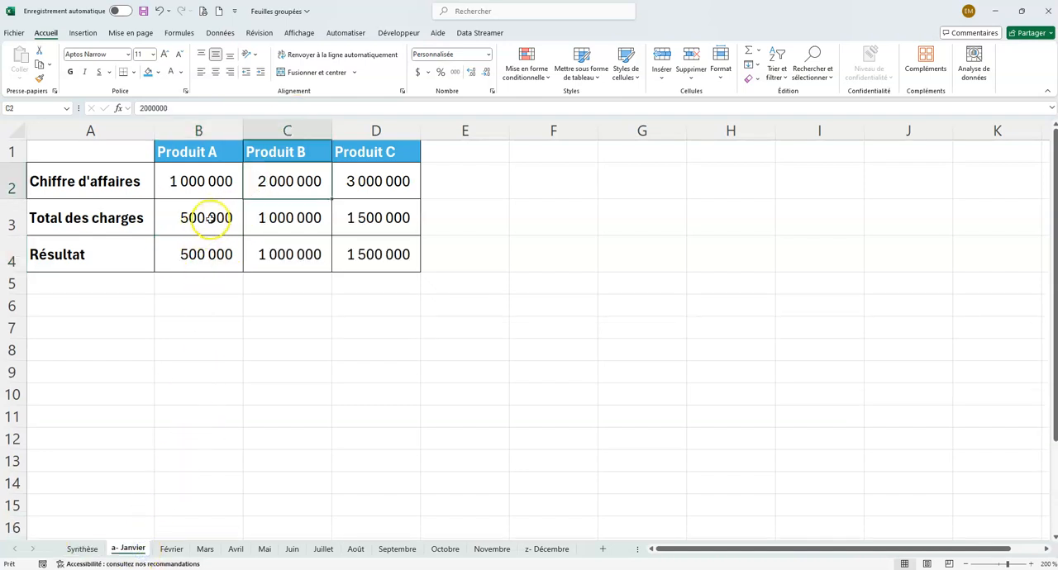
left_click(91, 548)
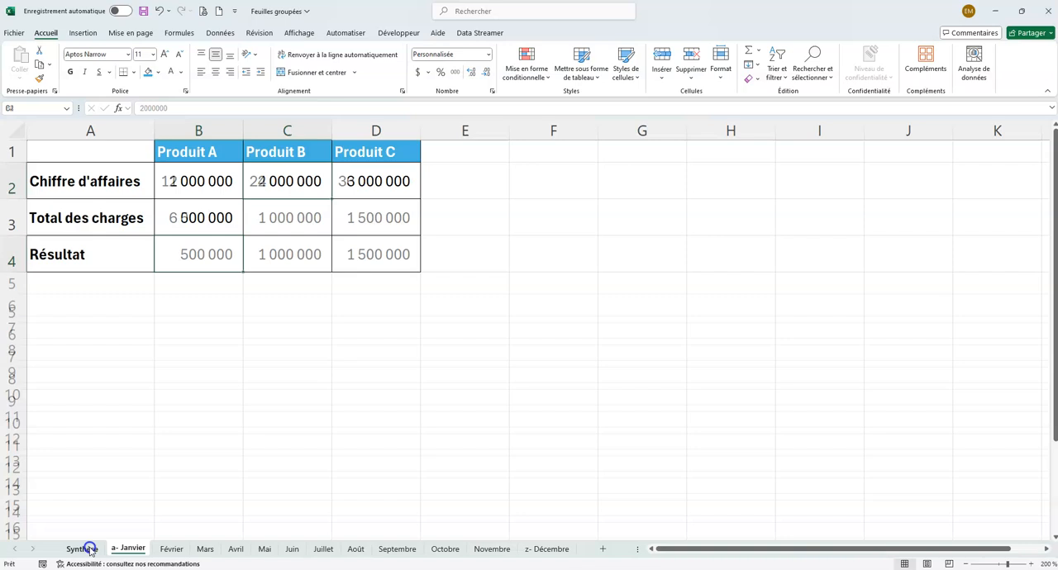
left_click(199, 217)
left_click_drag(237, 234, 400, 237)
Step: Sum Produit A's monthly Résultat in Synthèse cell B4 with =SOMME('a- Janvier:z- Décembre'!B4), and copy the formula across to C4:D4
left_click(206, 254)
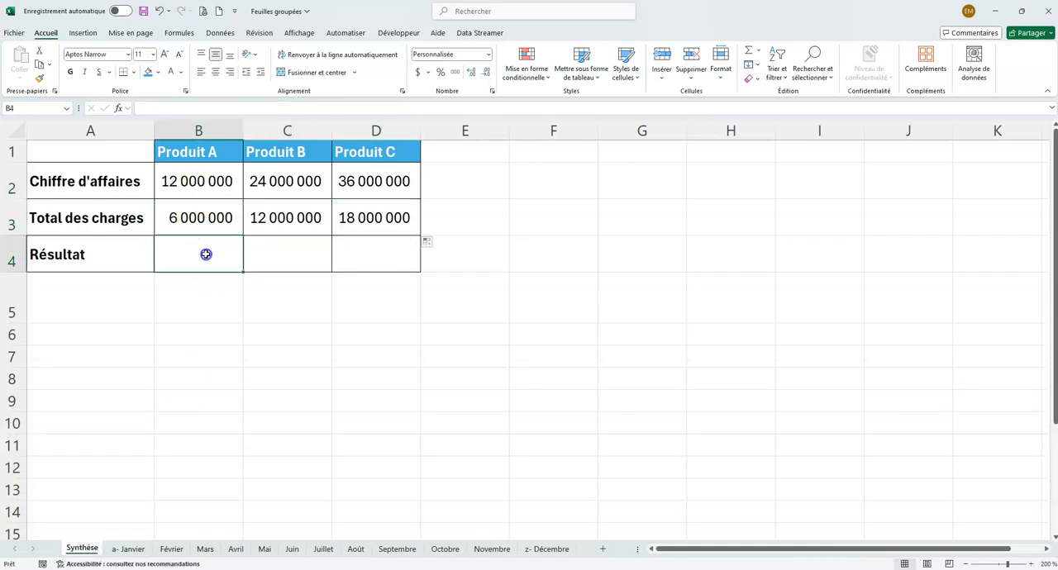
type("=somme(")
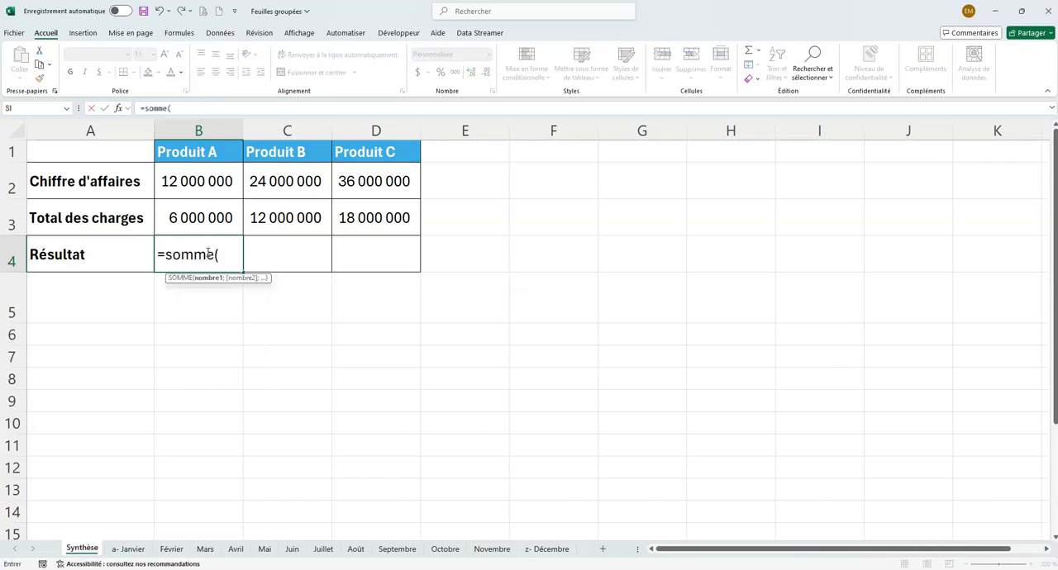
left_click(128, 549)
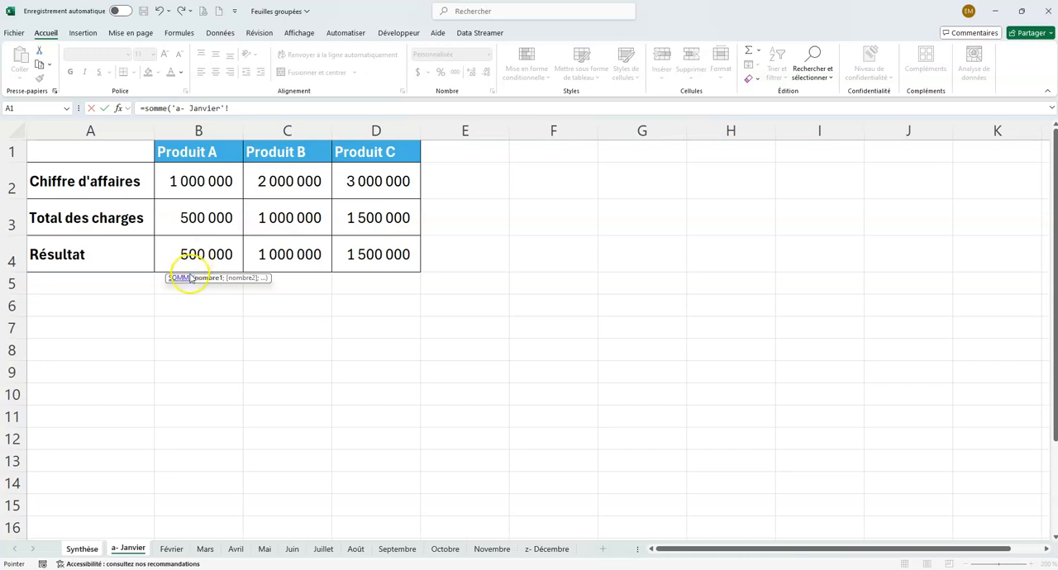
left_click(537, 548, "shift")
left_click(204, 253)
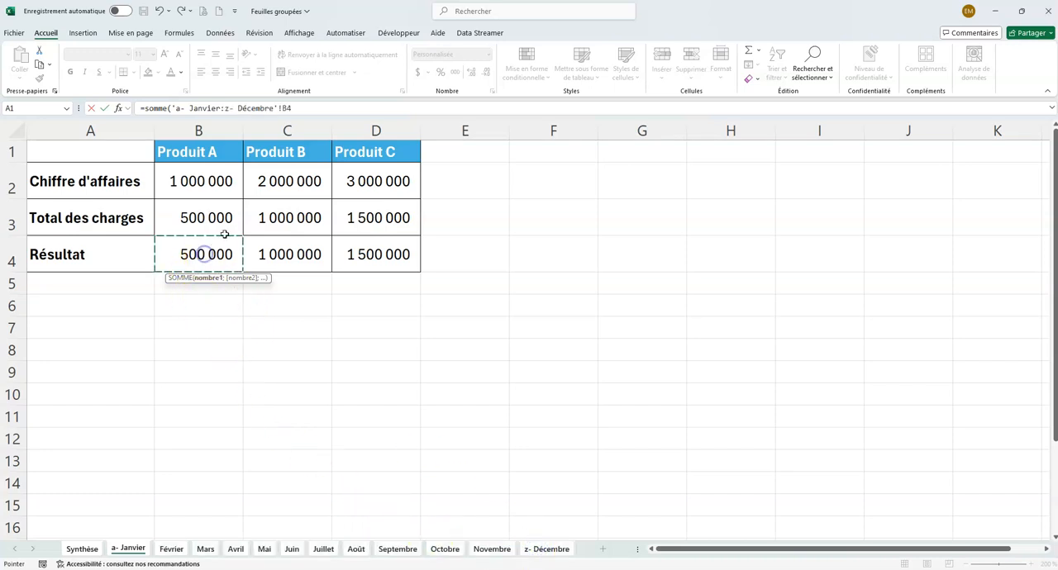
left_click(303, 110)
type(")")
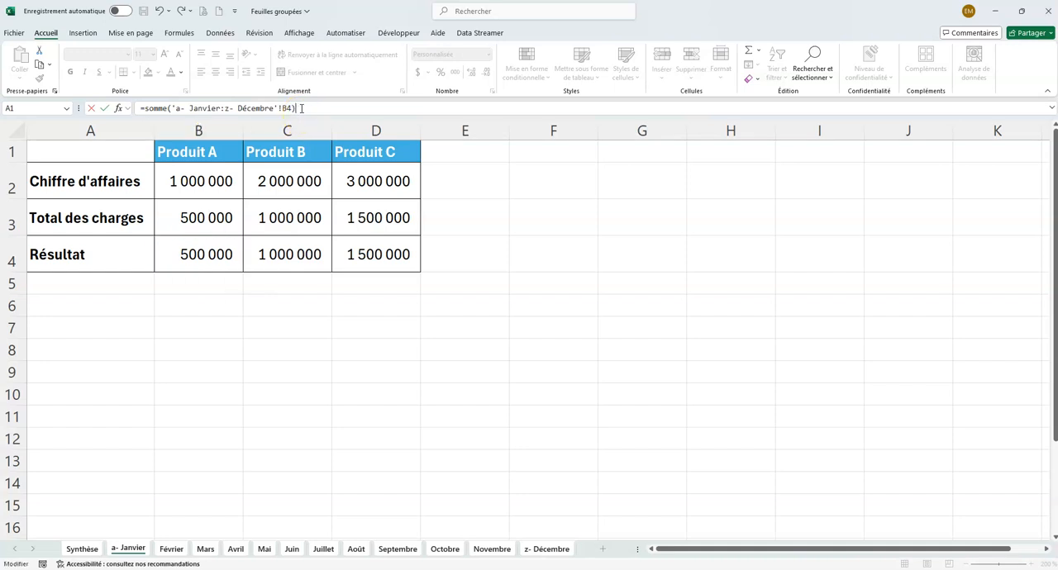
key("Return")
left_click(229, 260)
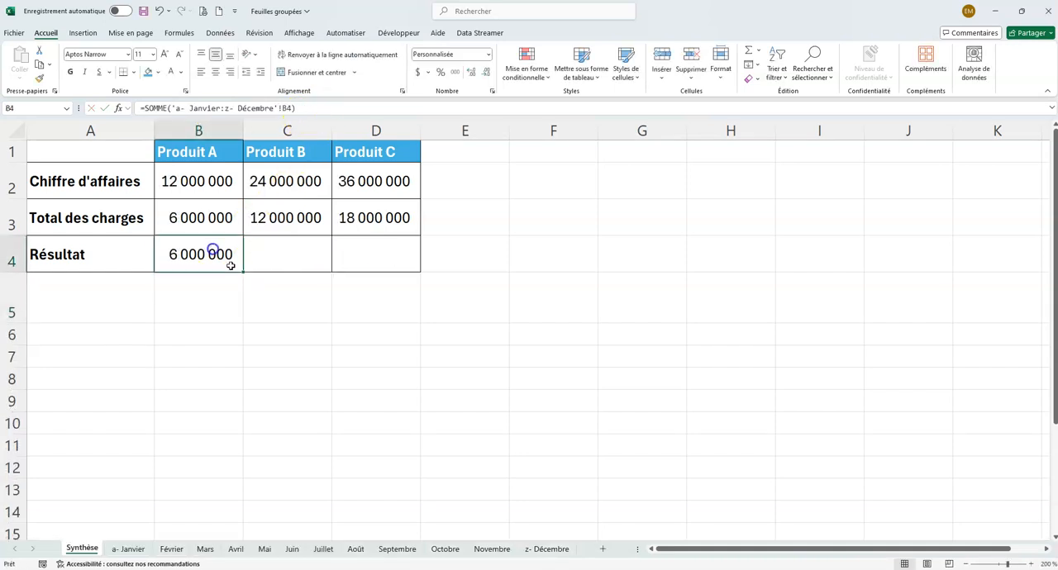
left_click_drag(243, 273, 392, 271)
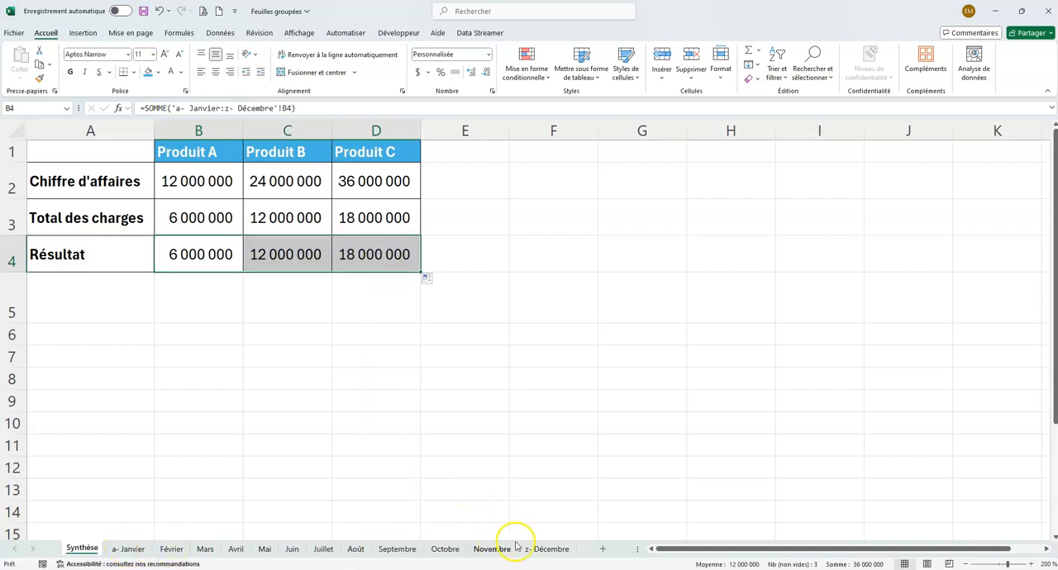
Step: Move the z- Décembre sheet before Novembre, and return to Synthèse to check the effect on the totals
left_click_drag(548, 552, 501, 538)
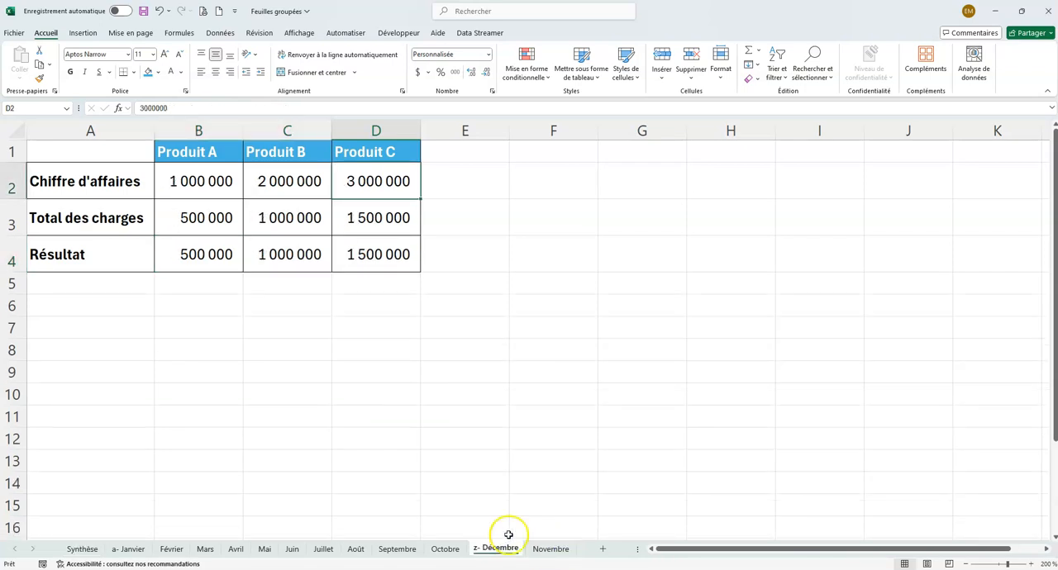
left_click(82, 548)
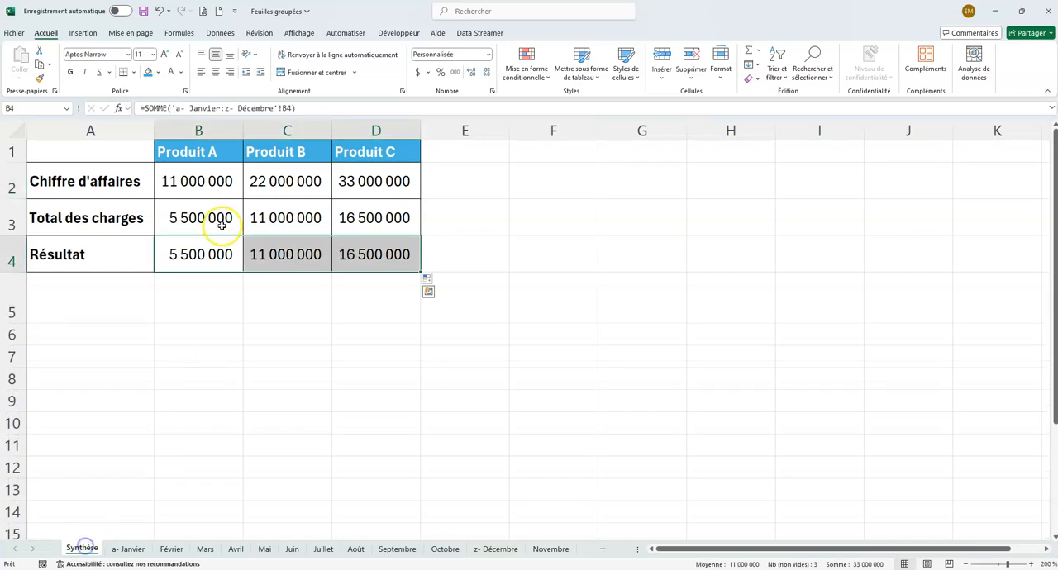
Step: Move the z- Décembre sheet back after Novembre, and return to the Synthèse sheet to check the totals
left_click_drag(503, 552, 584, 548)
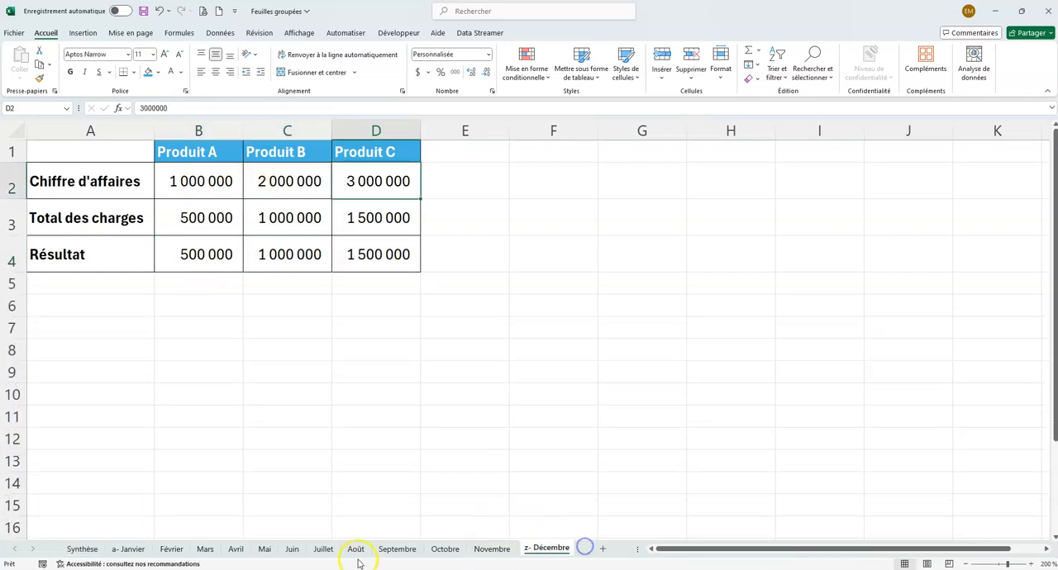
left_click(86, 549)
left_click(229, 303)
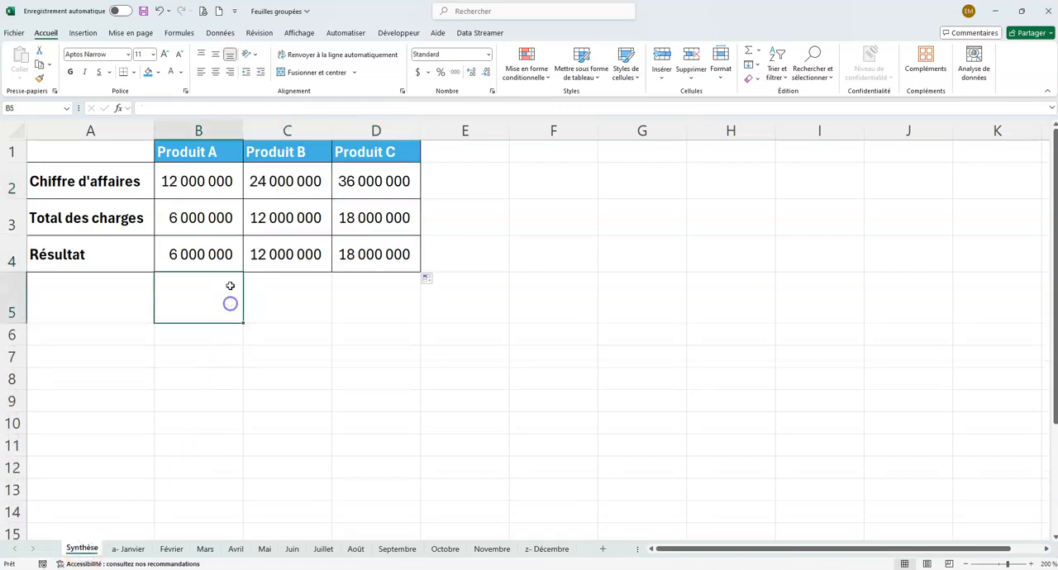